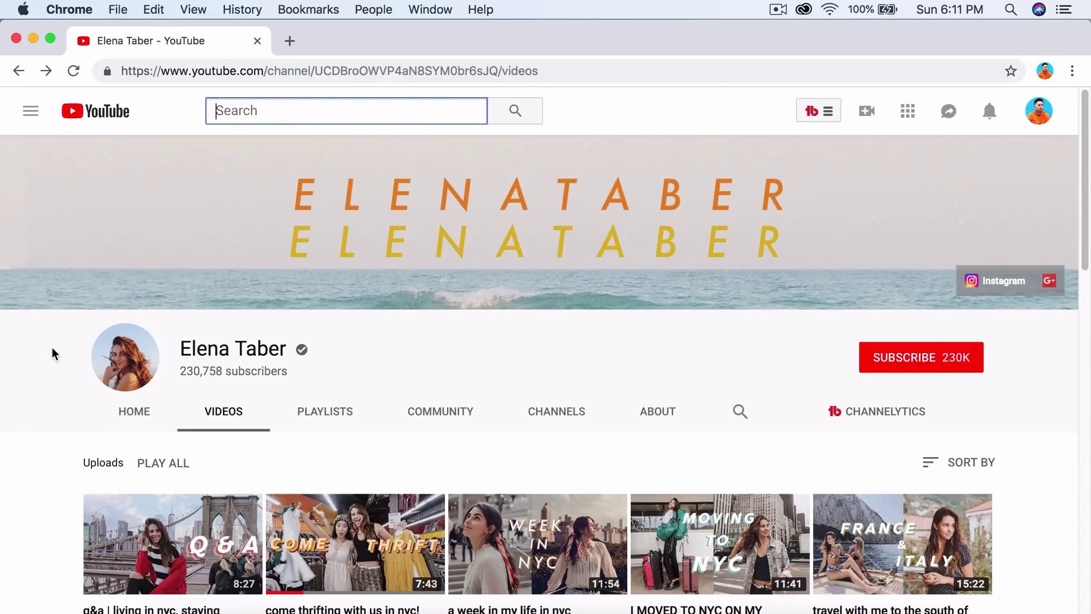
{"action": "scroll", "coordinate": [53, 348], "scroll_direction": "down", "scroll_amount": 3}
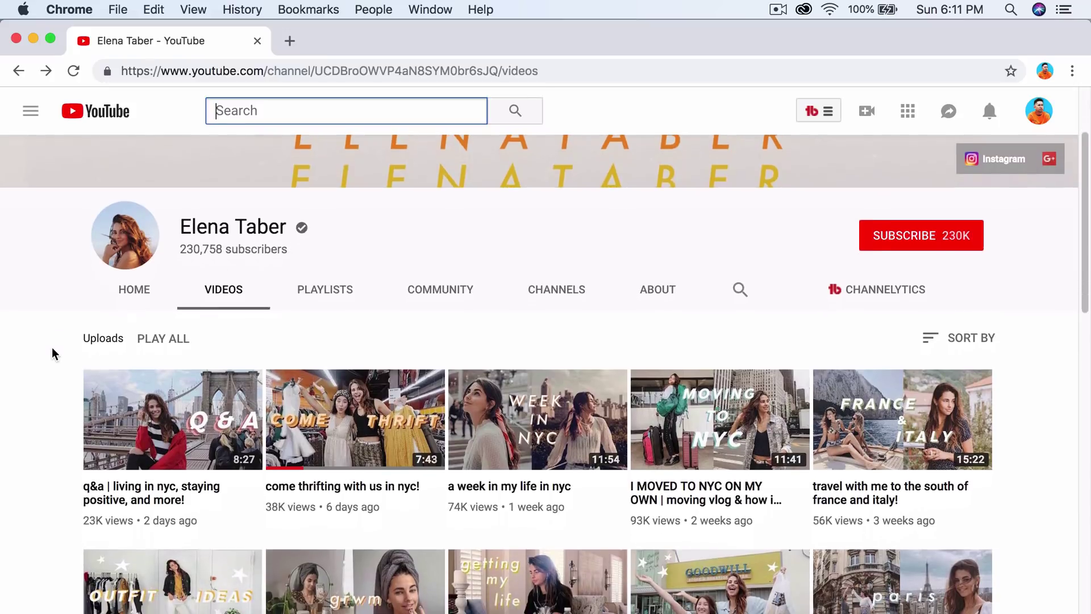
{"action": "scroll", "coordinate": [52, 348], "scroll_direction": "down", "scroll_amount": 1}
{"action": "scroll", "coordinate": [53, 348], "scroll_direction": "down", "scroll_amount": 1}
{"action": "scroll", "coordinate": [53, 348], "scroll_direction": "down", "scroll_amount": 1}
{"action": "scroll", "coordinate": [52, 348], "scroll_direction": "down", "scroll_amount": 1}
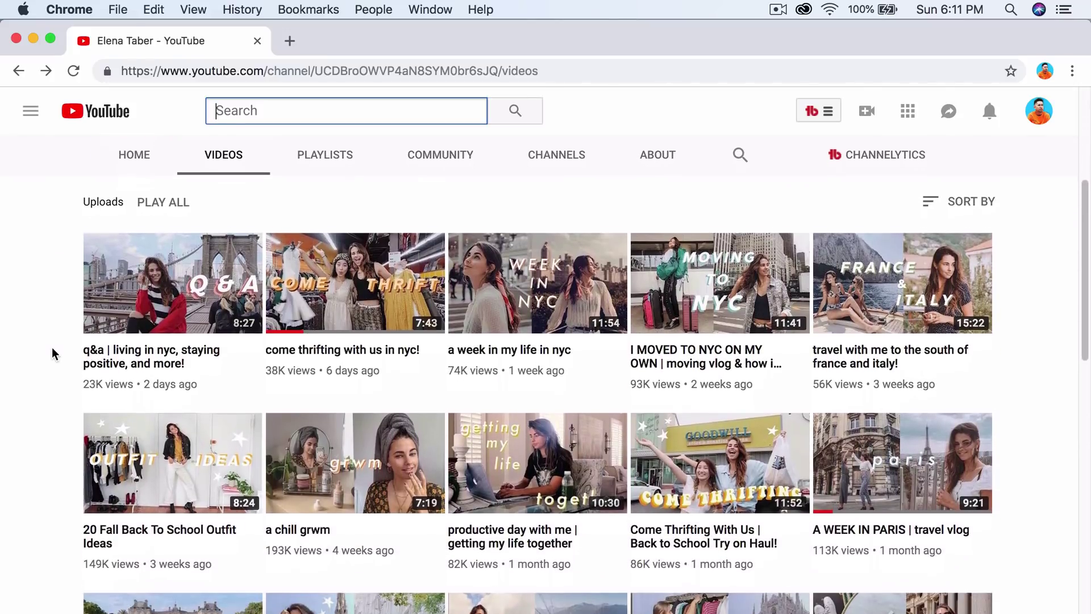
{"action": "scroll", "coordinate": [52, 347], "scroll_direction": "down", "scroll_amount": 1}
{"action": "scroll", "coordinate": [52, 347], "scroll_direction": "down", "scroll_amount": 1}
{"action": "scroll", "coordinate": [52, 346], "scroll_direction": "down", "scroll_amount": 1}
{"action": "scroll", "coordinate": [51, 346], "scroll_direction": "down", "scroll_amount": 2}
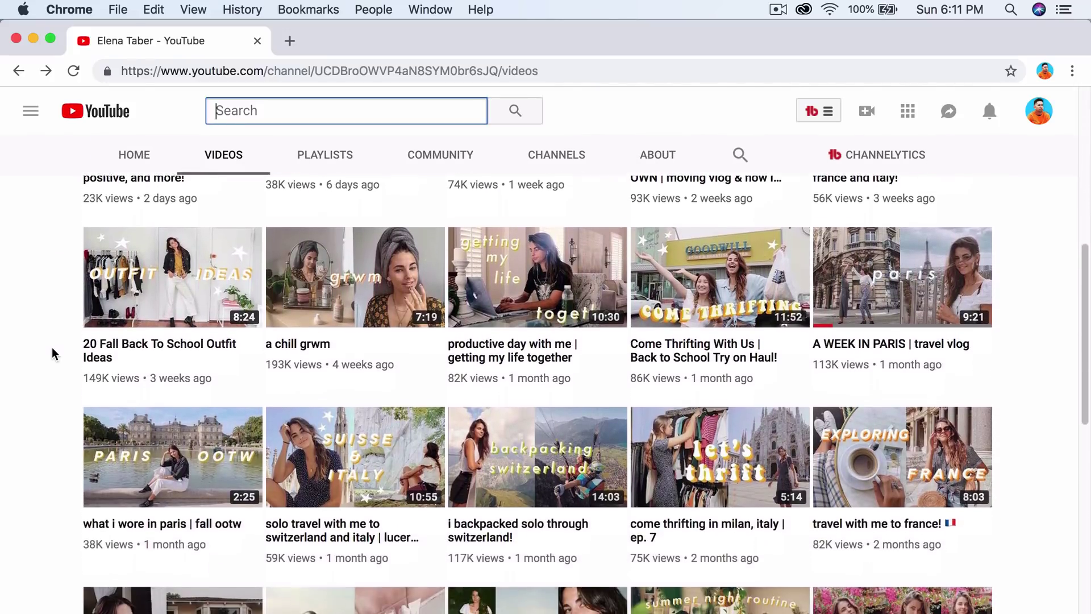
{"action": "scroll", "coordinate": [52, 347], "scroll_direction": "down", "scroll_amount": 1}
{"action": "scroll", "coordinate": [52, 347], "scroll_direction": "down", "scroll_amount": 1}
{"action": "scroll", "coordinate": [52, 347], "scroll_direction": "down", "scroll_amount": 1}
{"action": "scroll", "coordinate": [53, 347], "scroll_direction": "down", "scroll_amount": 1}
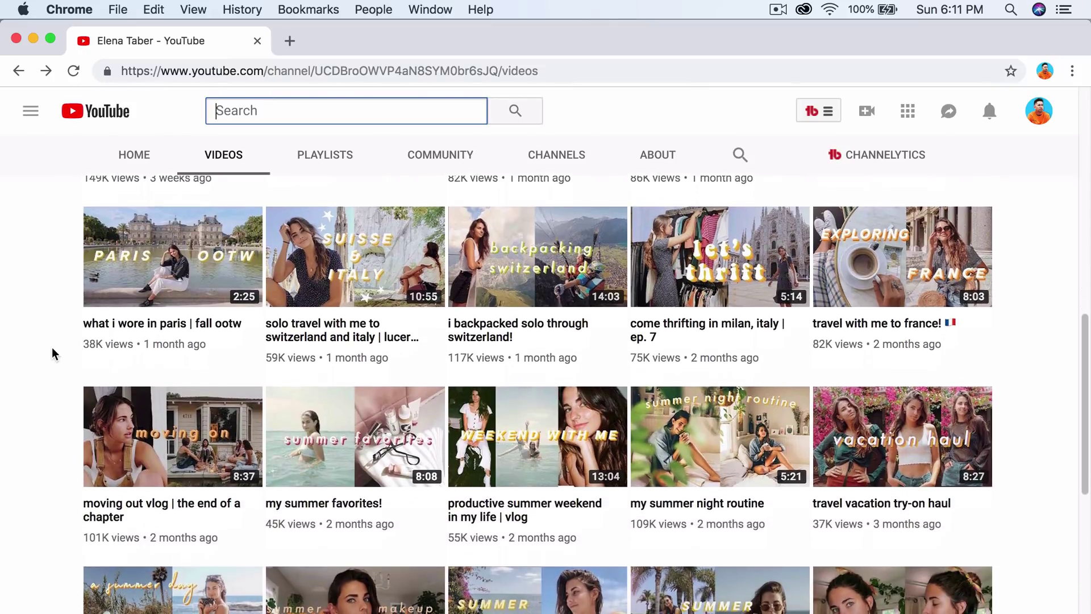
{"action": "scroll", "coordinate": [52, 348], "scroll_direction": "up", "scroll_amount": 1}
{"action": "scroll", "coordinate": [52, 347], "scroll_direction": "up", "scroll_amount": 10}
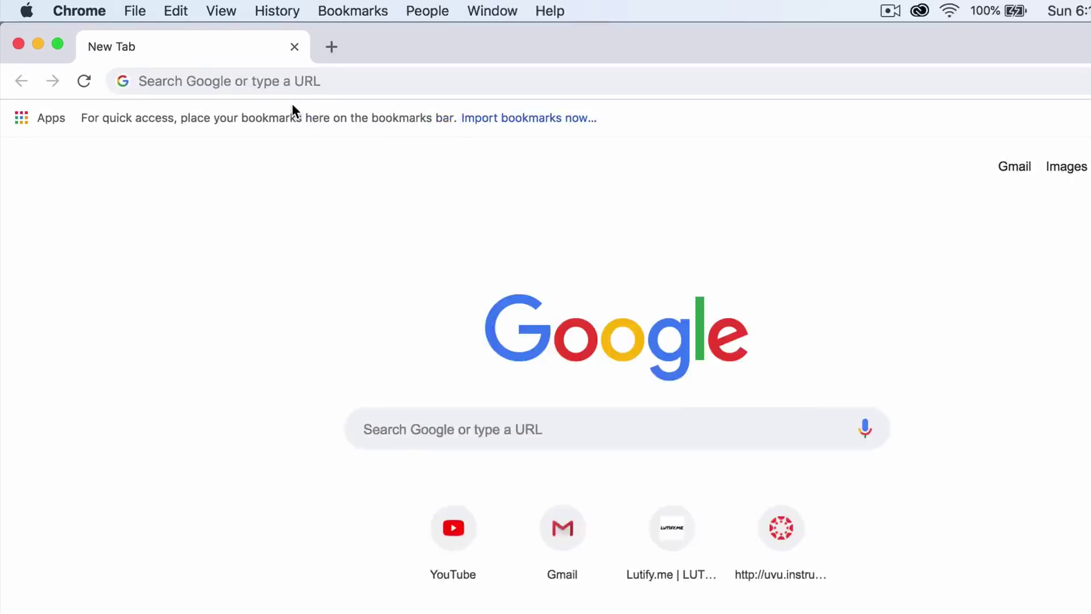
Go to lutify.me and open its Free LUTs page to reach the sign-up form.
{"action": "left_click", "coordinate": [260, 85]}
{"action": "type", "text": "lutify"}
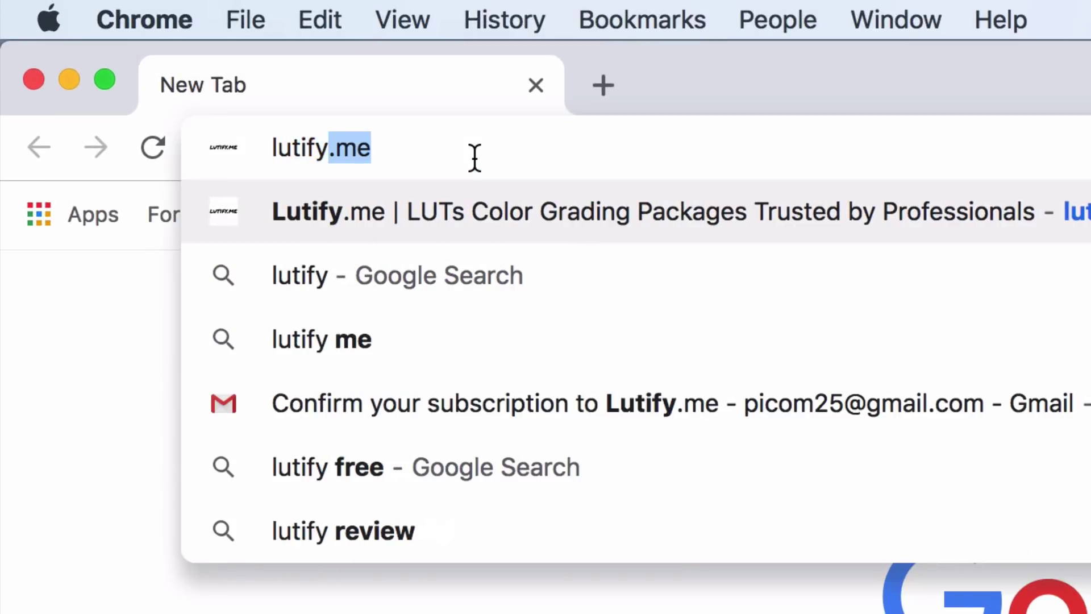
{"action": "type", "text": ".me"}
{"action": "key", "text": "Return"}
{"action": "scroll", "coordinate": [397, 305], "scroll_direction": "down", "scroll_amount": 5}
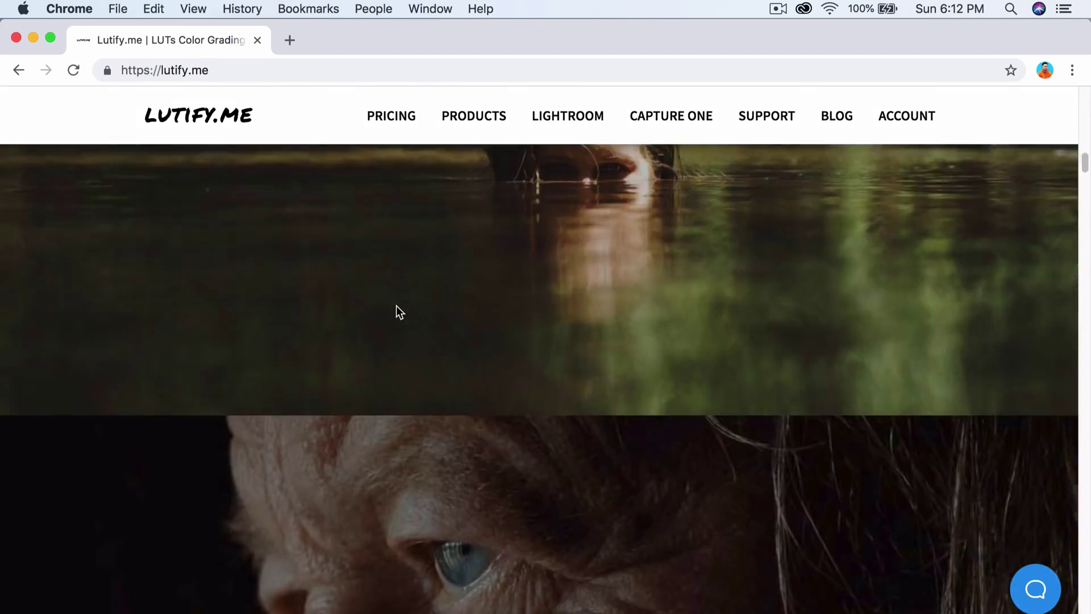
{"action": "scroll", "coordinate": [396, 305], "scroll_direction": "down", "scroll_amount": 5}
{"action": "scroll", "coordinate": [397, 306], "scroll_direction": "down", "scroll_amount": 10}
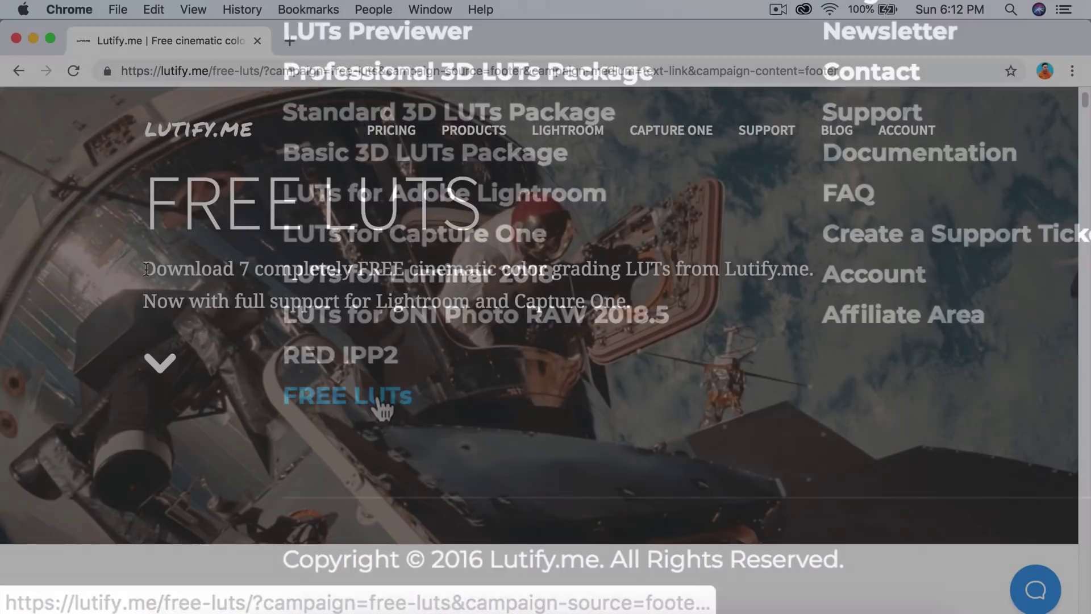
{"action": "left_click_drag", "start_coordinate": [143, 269], "coordinate": [452, 275]}
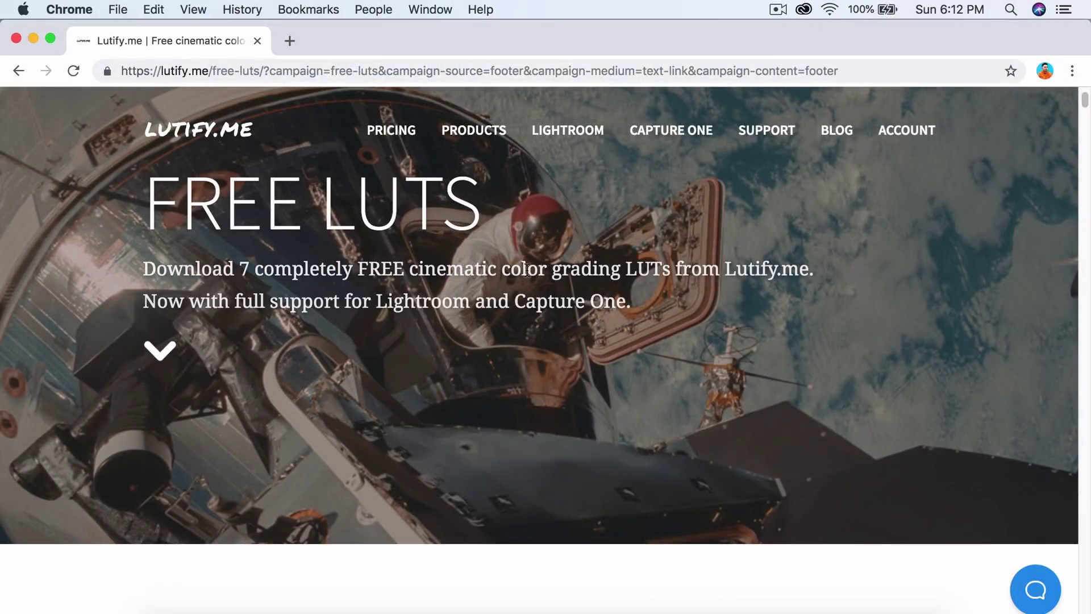
{"action": "scroll", "coordinate": [525, 292], "scroll_direction": "down", "scroll_amount": 5}
{"action": "scroll", "coordinate": [528, 294], "scroll_direction": "down", "scroll_amount": 5}
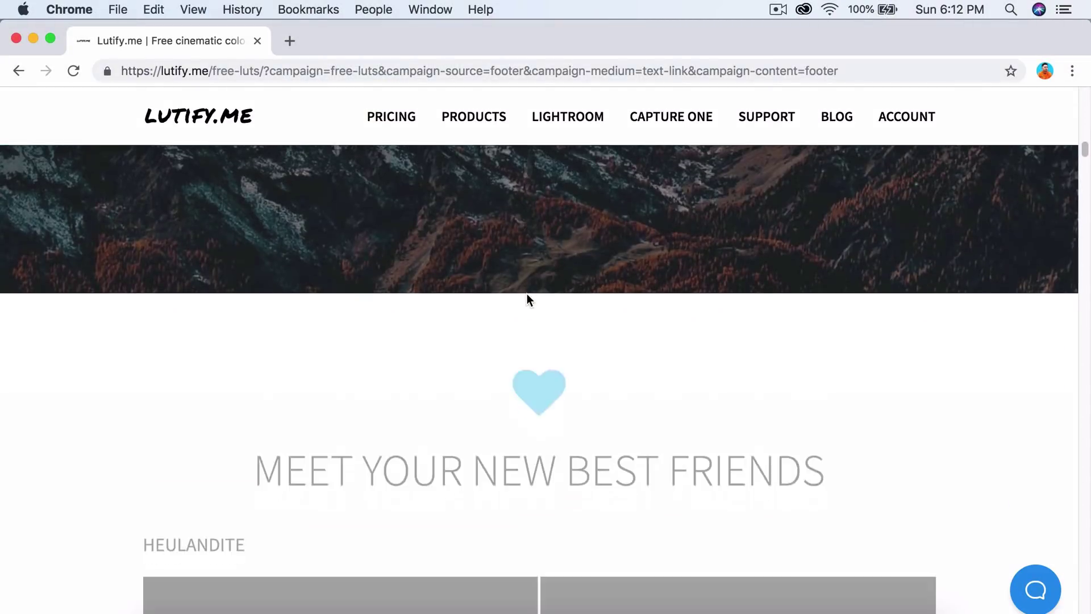
{"action": "scroll", "coordinate": [527, 293], "scroll_direction": "down", "scroll_amount": 3}
{"action": "scroll", "coordinate": [527, 299], "scroll_direction": "down", "scroll_amount": 3}
{"action": "left_click_drag", "start_coordinate": [539, 339], "coordinate": [237, 348]}
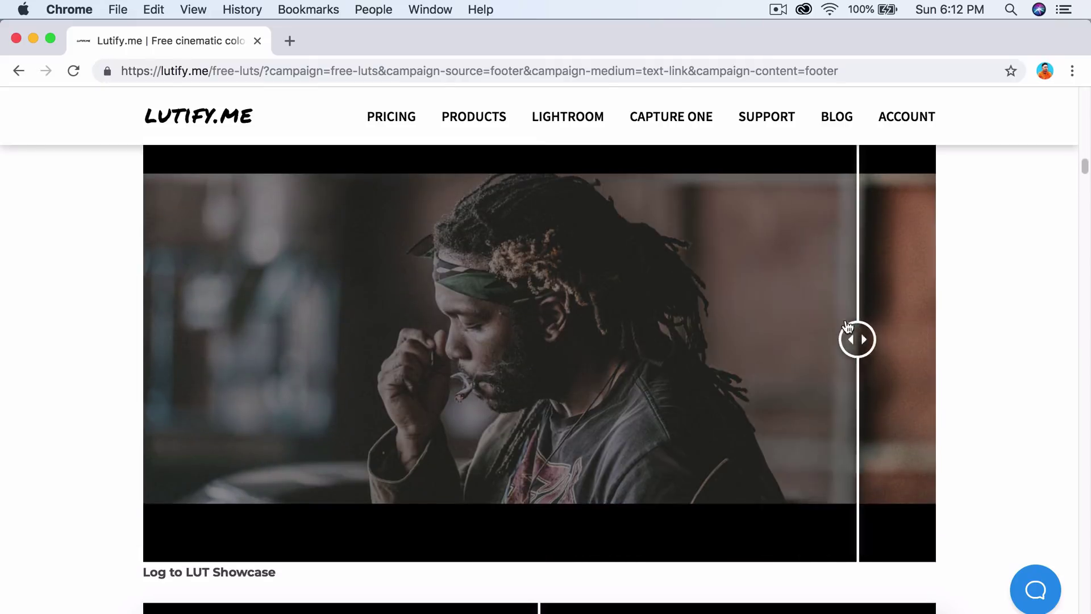
{"action": "scroll", "coordinate": [490, 330], "scroll_direction": "down", "scroll_amount": 5}
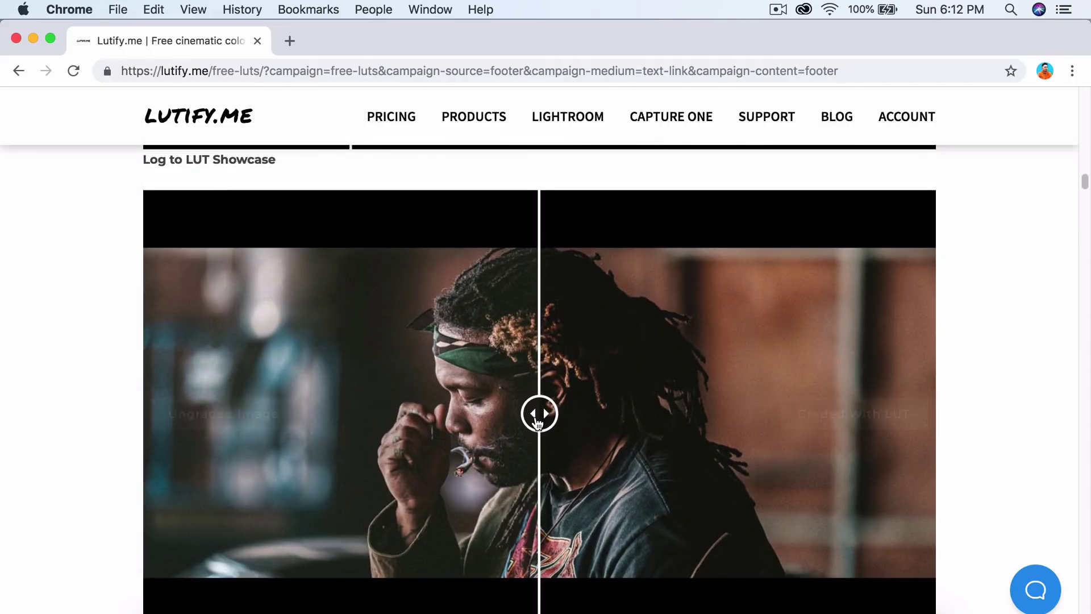
{"action": "scroll", "coordinate": [597, 426], "scroll_direction": "down", "scroll_amount": 10}
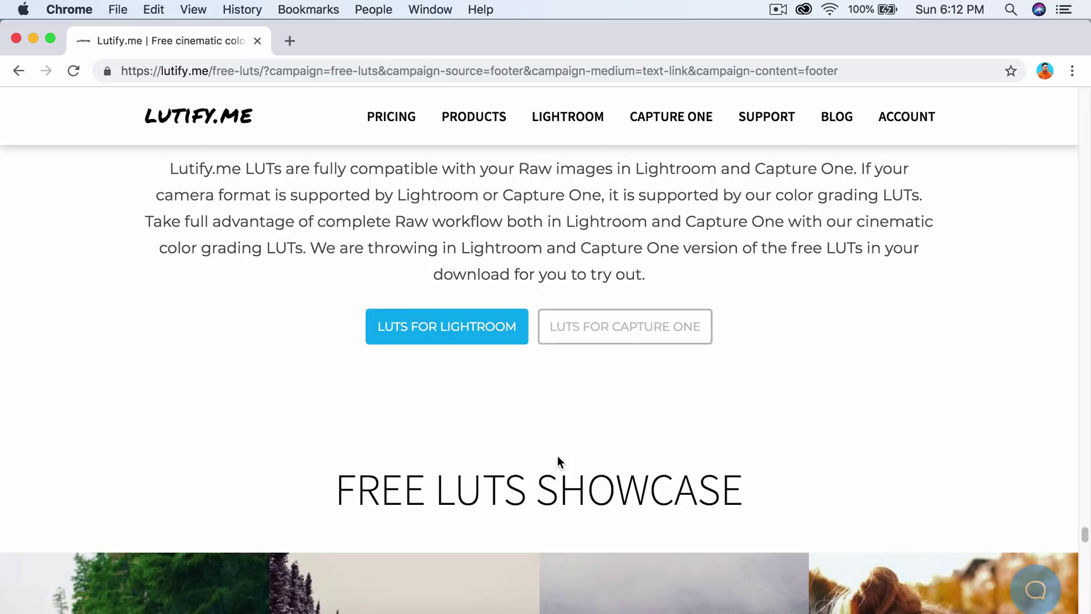
{"action": "scroll", "coordinate": [558, 463], "scroll_direction": "down", "scroll_amount": 4}
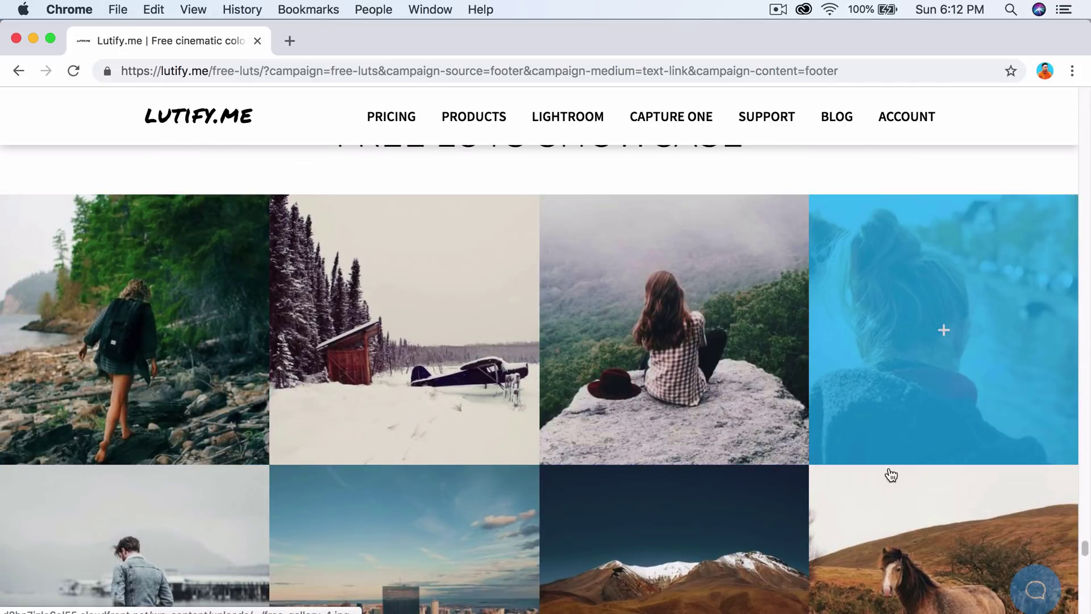
{"action": "scroll", "coordinate": [512, 384], "scroll_direction": "down", "scroll_amount": 10}
{"action": "scroll", "coordinate": [213, 336], "scroll_direction": "down", "scroll_amount": 2}
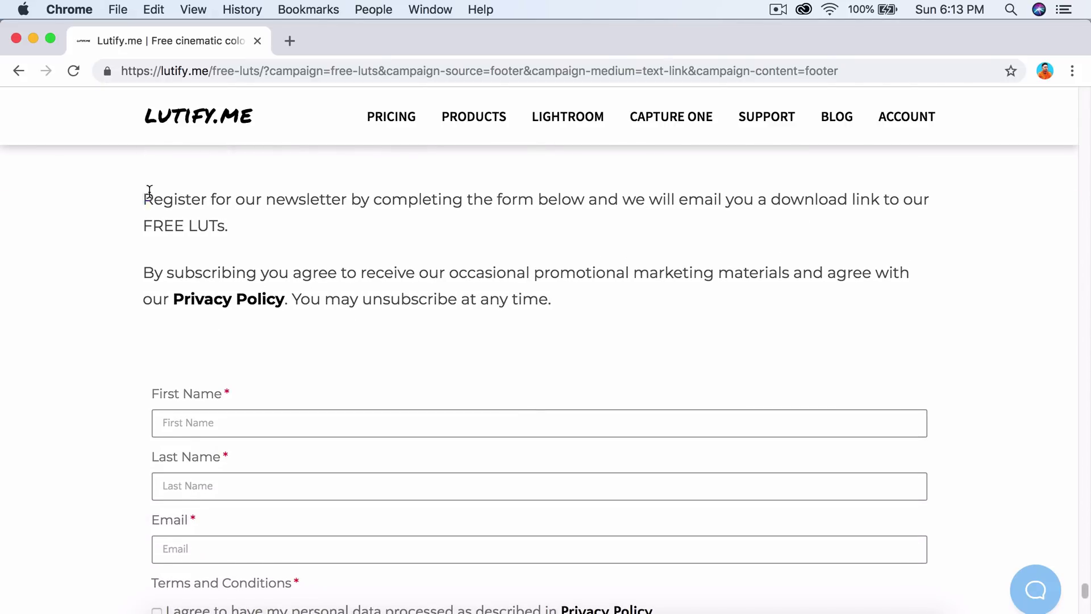
Fill in the Lutify.me newsletter name and email fields, then load Gmail in a new tab.
{"action": "left_click", "coordinate": [232, 225]}
{"action": "scroll", "coordinate": [231, 225], "scroll_direction": "down", "scroll_amount": 3}
{"action": "left_click", "coordinate": [167, 103]}
{"action": "type", "text": "Alberto"}
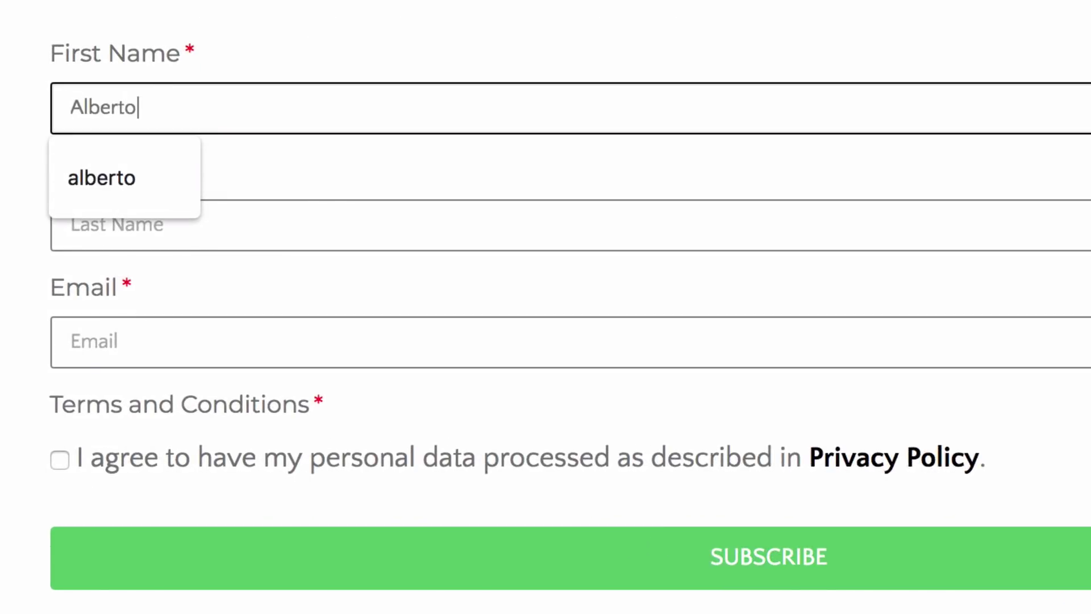
{"action": "key", "text": "Tab"}
{"action": "type", "text": "s"}
{"action": "key", "text": "Tab"}
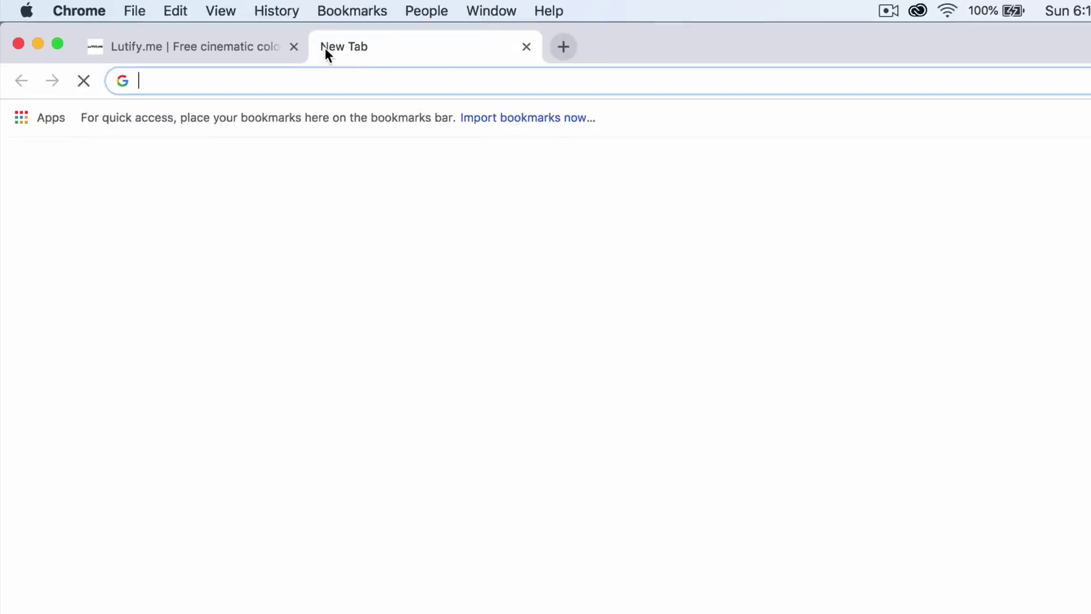
{"action": "type", "text": "gmail.com"}
{"action": "key", "text": "Return"}
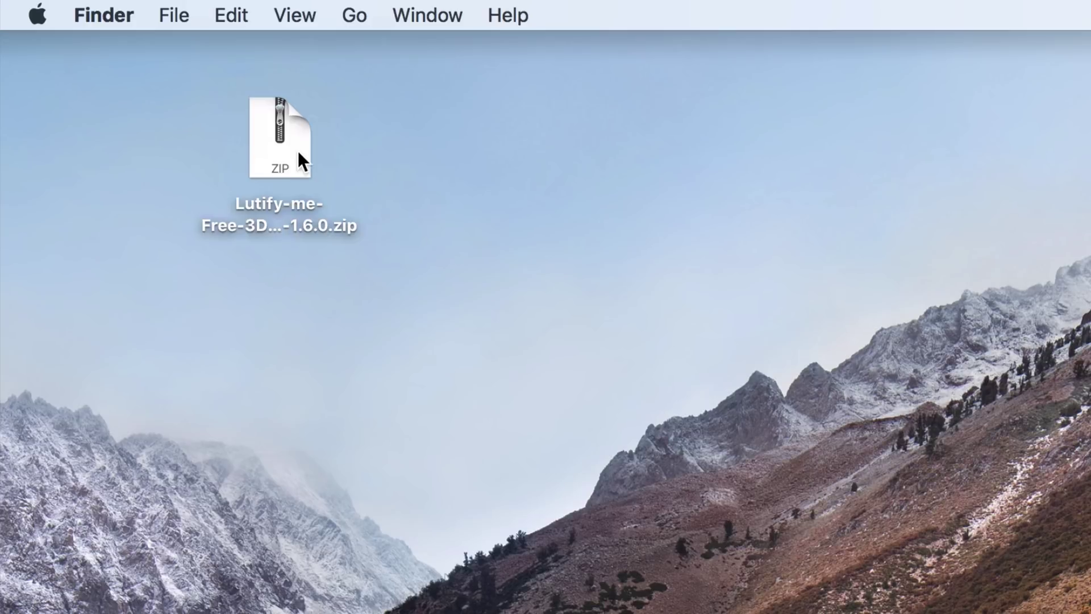
Unzip the downloaded LUTs zip and open the Lutify.me Free 3D LUTs Package folder.
{"action": "left_click", "coordinate": [294, 147]}
{"action": "right_click", "coordinate": [293, 146]}
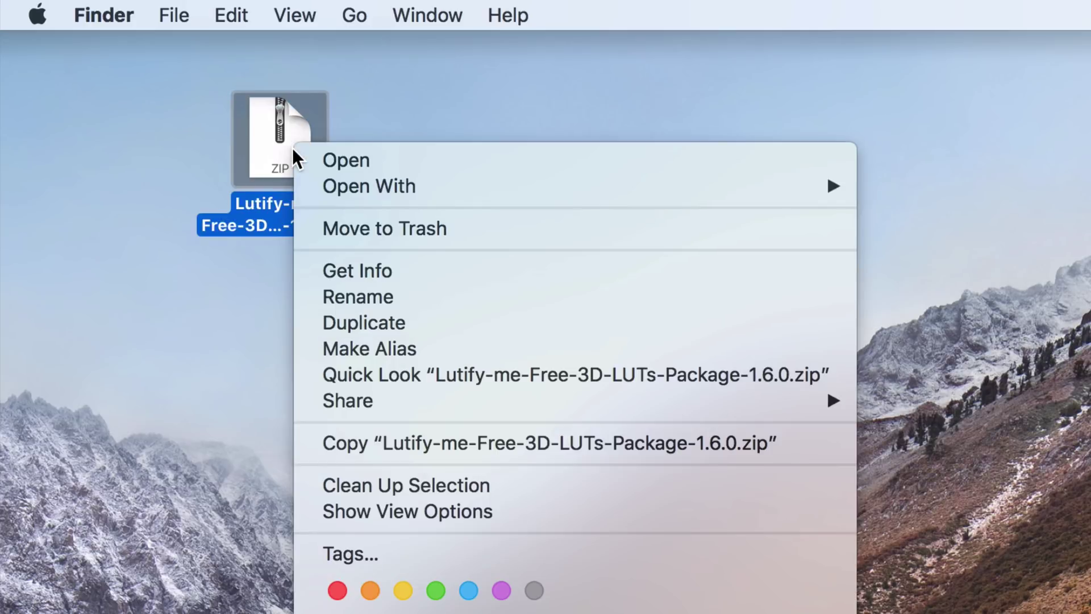
{"action": "left_click", "coordinate": [306, 154]}
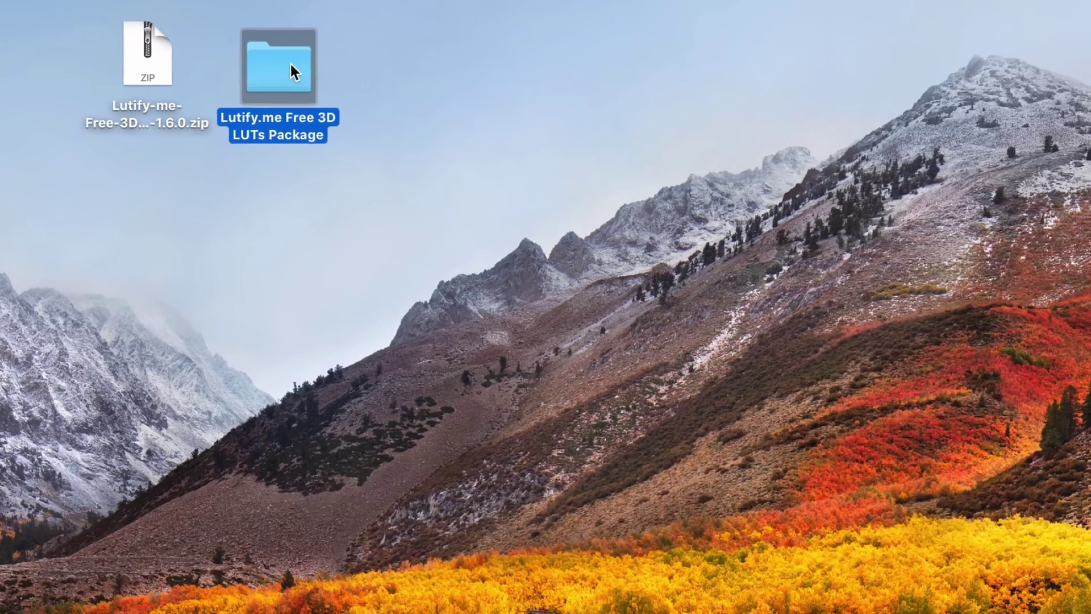
{"action": "double_click", "coordinate": [449, 149]}
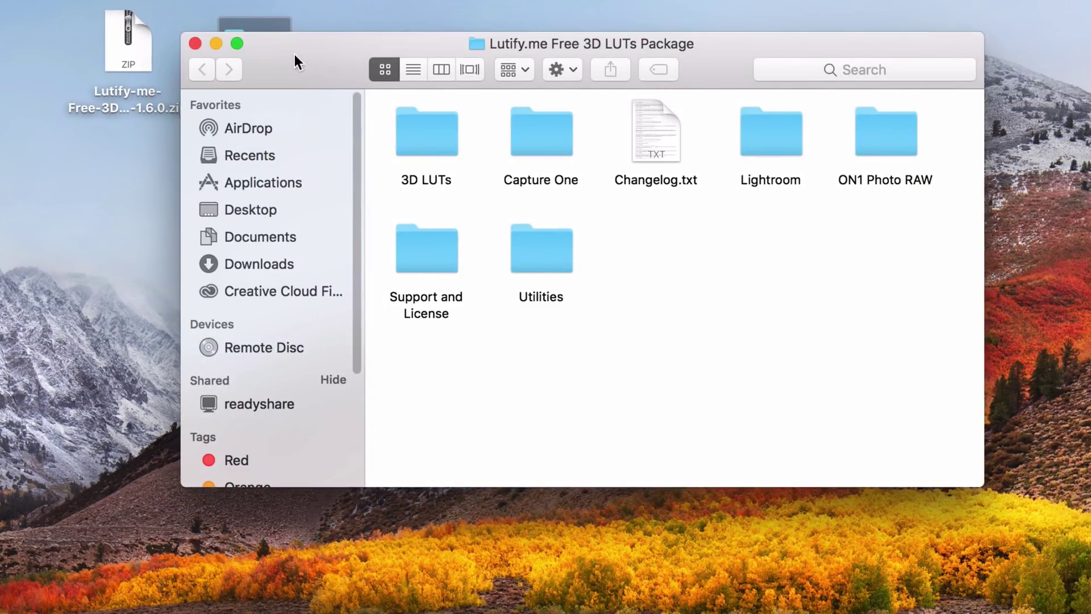
{"action": "left_click_drag", "start_coordinate": [885, 449], "coordinate": [403, 202]}
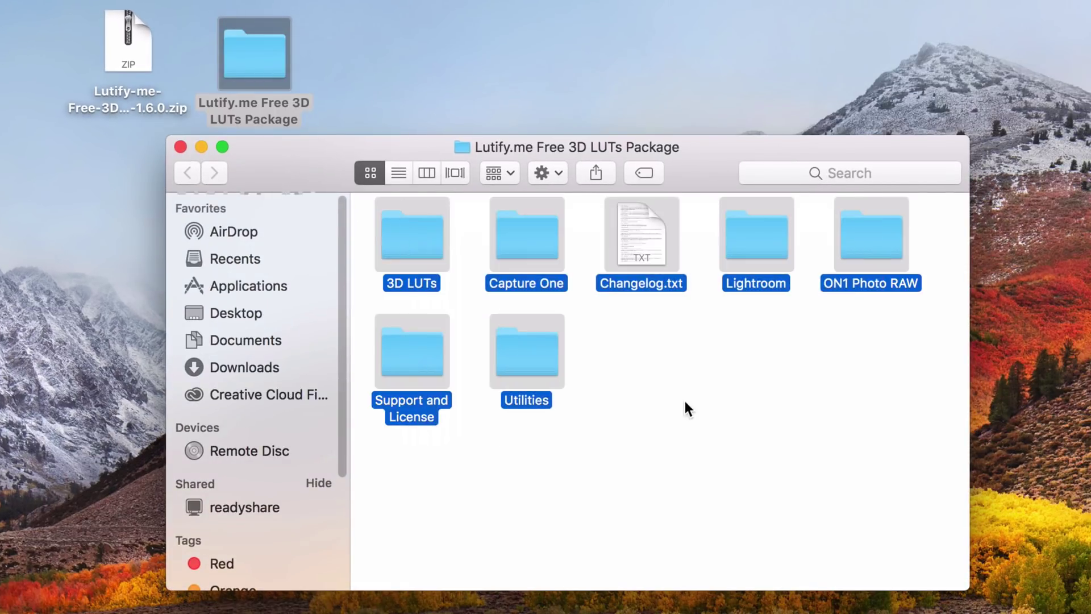
{"action": "left_click", "coordinate": [687, 407]}
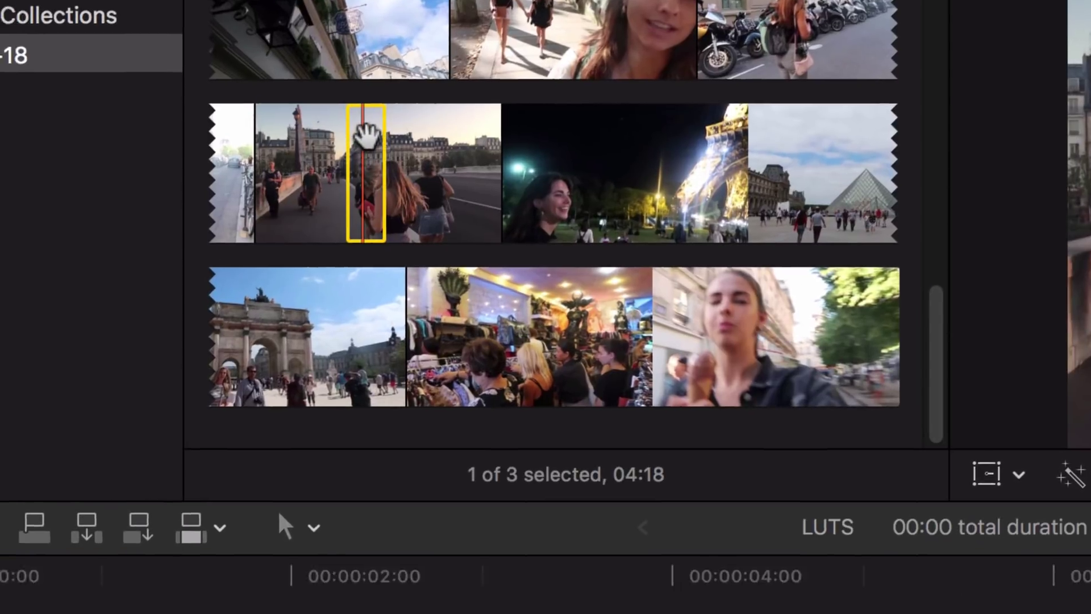
Drop the Paris vlog clip into the LUTS timeline and apply Custom LUT from Color effects.
{"action": "left_click_drag", "start_coordinate": [346, 184], "coordinate": [520, 536]}
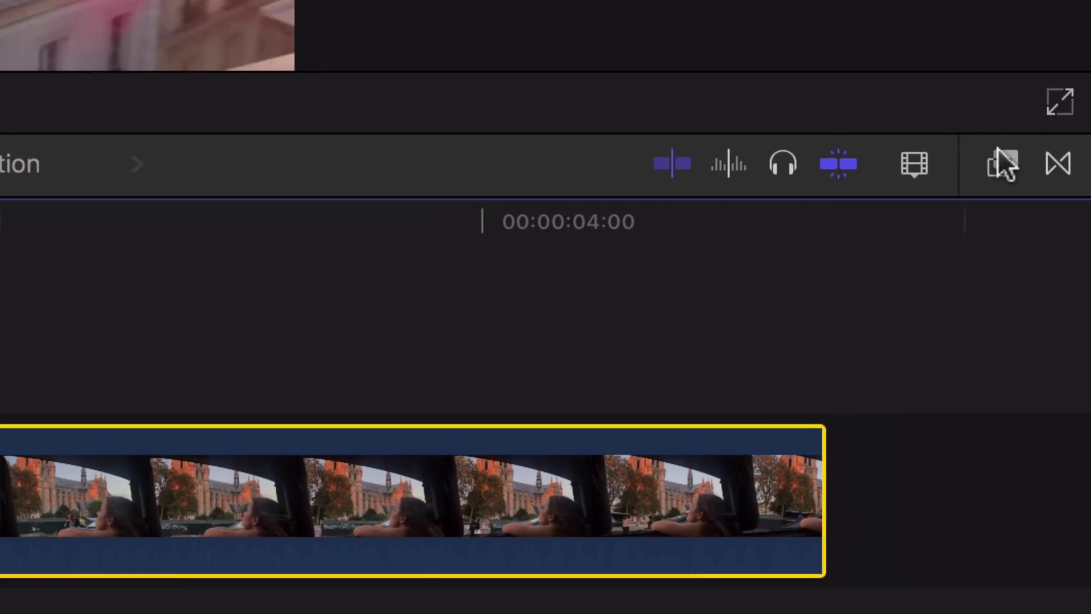
{"action": "left_click", "coordinate": [1001, 162]}
{"action": "left_click", "coordinate": [291, 437]}
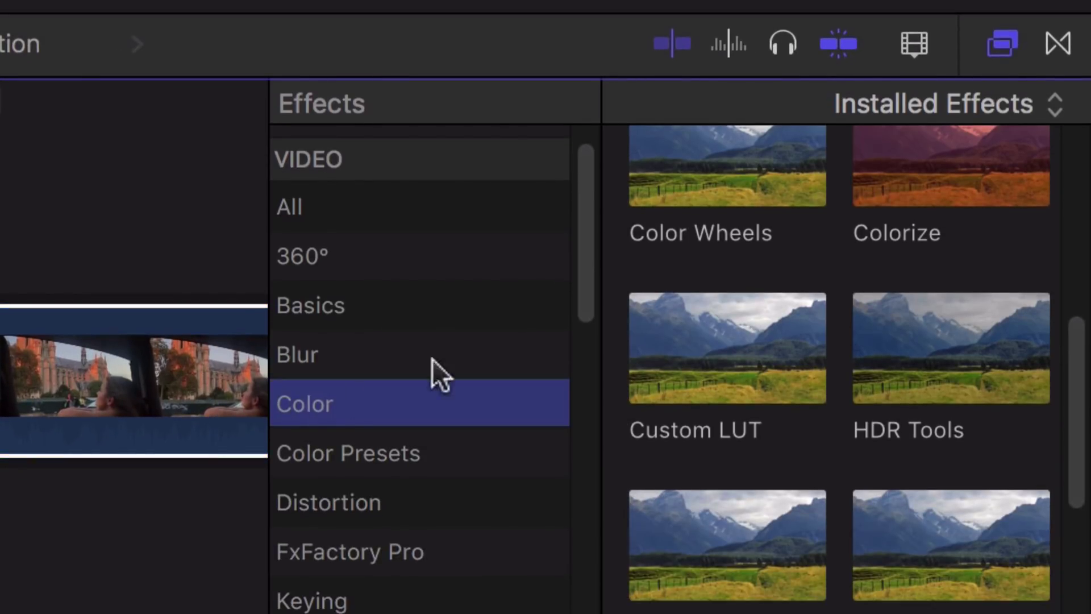
{"action": "left_click", "coordinate": [751, 318]}
{"action": "left_click_drag", "start_coordinate": [751, 316], "coordinate": [15, 415]}
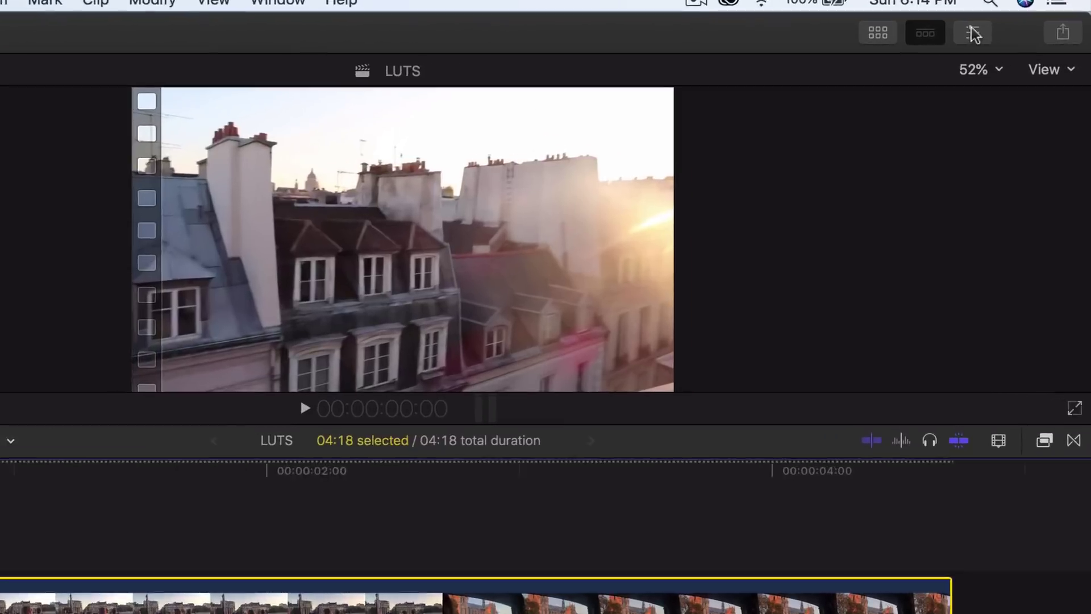
Import the Lutify.me Rec709 LUT folder into Custom LUT and apply Heulandite - Rec709, then preview it.
{"action": "left_click", "coordinate": [903, 42]}
{"action": "left_click", "coordinate": [666, 206]}
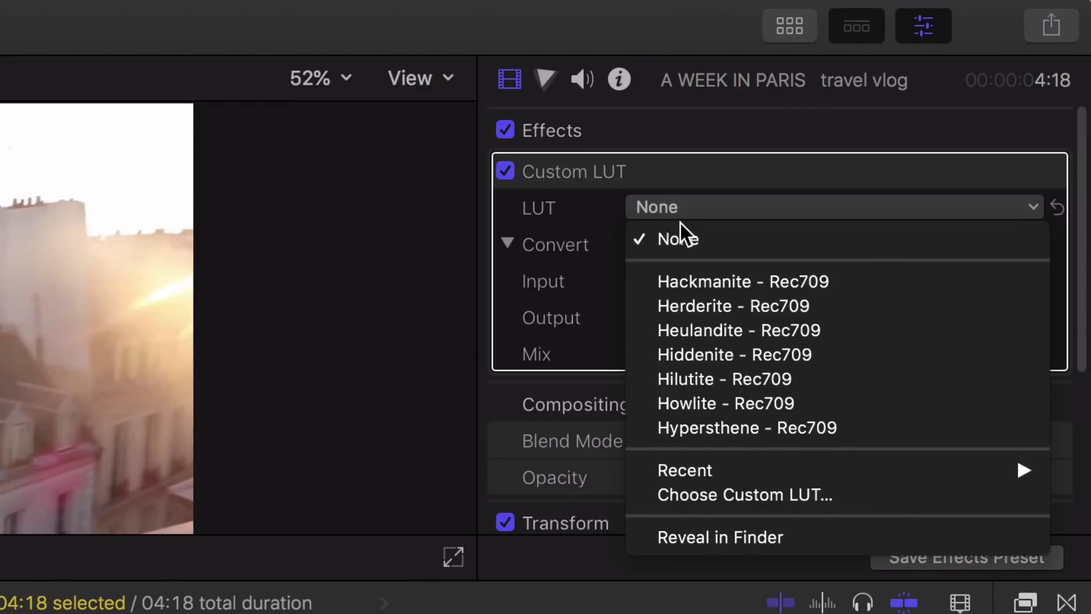
{"action": "left_click", "coordinate": [721, 495]}
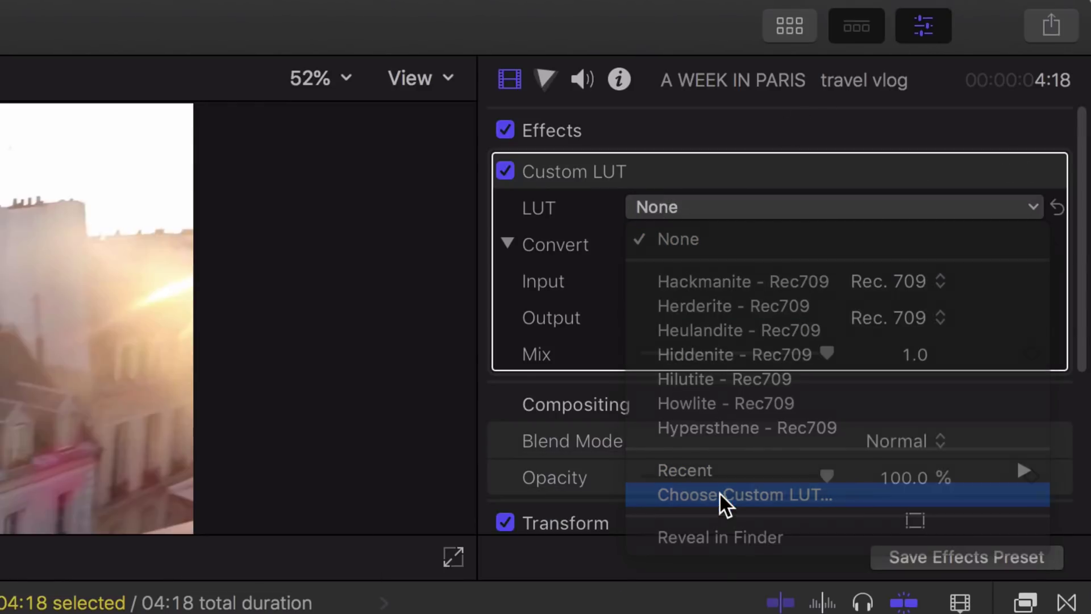
{"action": "left_click", "coordinate": [607, 93]}
{"action": "left_click", "coordinate": [790, 111]}
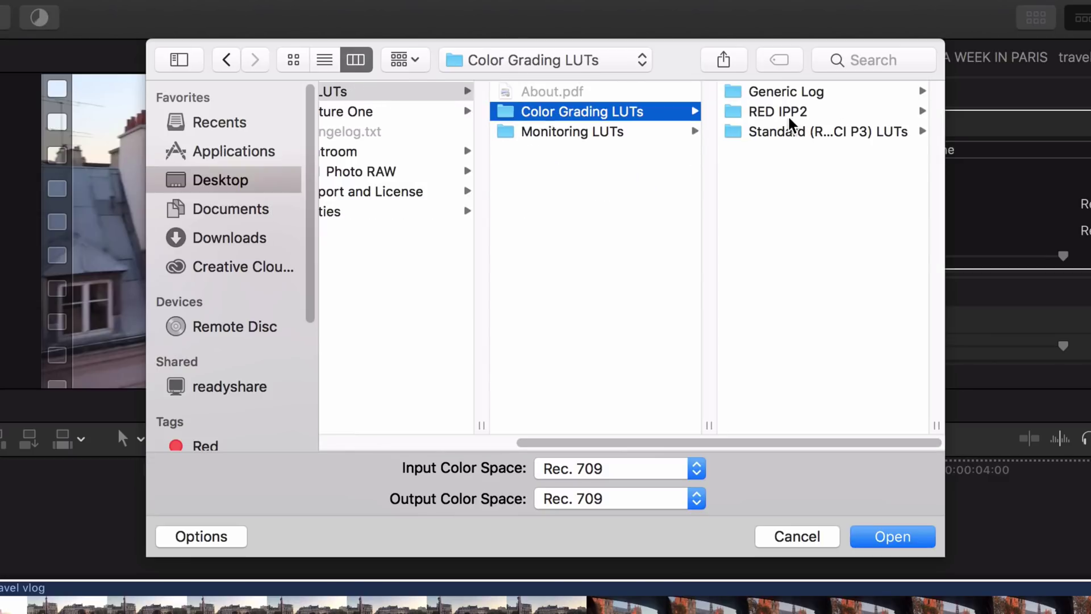
{"action": "left_click", "coordinate": [799, 134]}
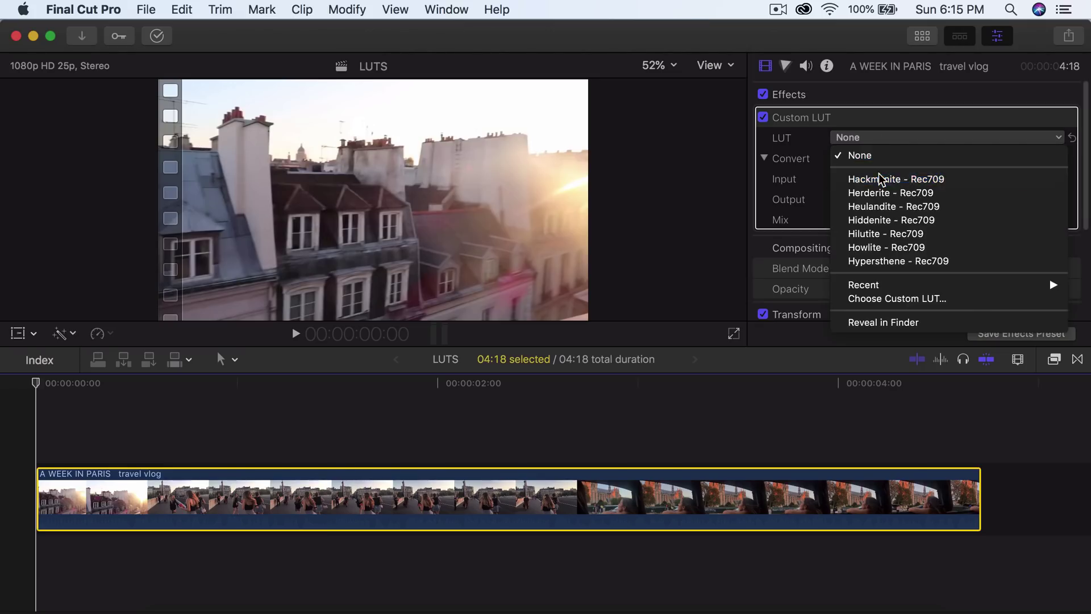
{"action": "left_click", "coordinate": [881, 179]}
{"action": "left_click_drag", "start_coordinate": [77, 388], "coordinate": [346, 393]}
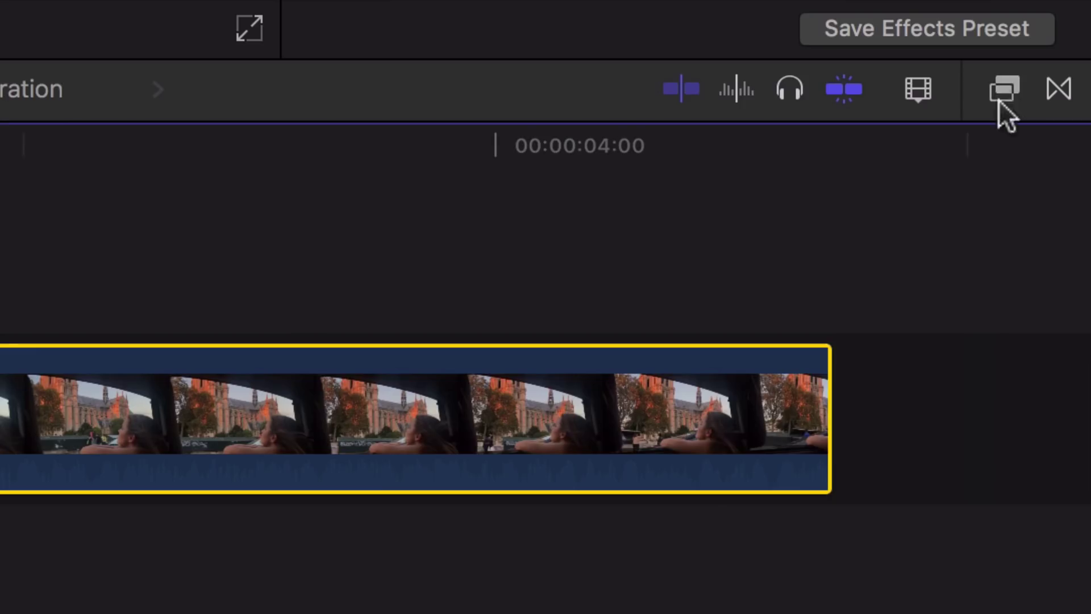
Search the effects for 'letterbox' and apply Letterbox to the Paris clip.
{"action": "left_click", "coordinate": [1053, 361]}
{"action": "scroll", "coordinate": [427, 238], "scroll_direction": "up", "scroll_amount": 2}
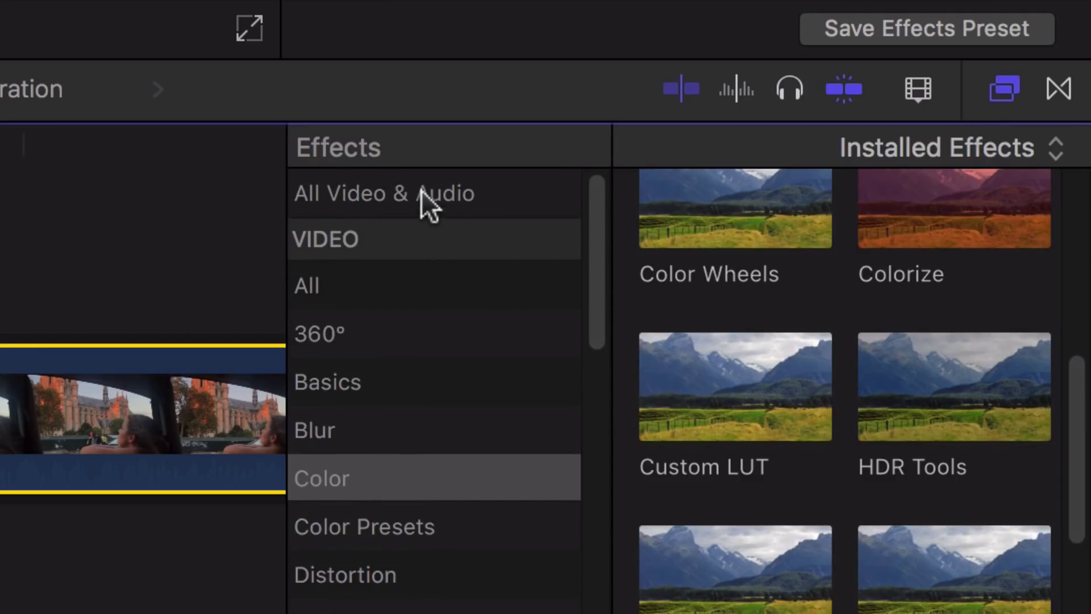
{"action": "left_click", "coordinate": [421, 196]}
{"action": "left_click", "coordinate": [730, 588]}
{"action": "type", "text": "letterbox"}
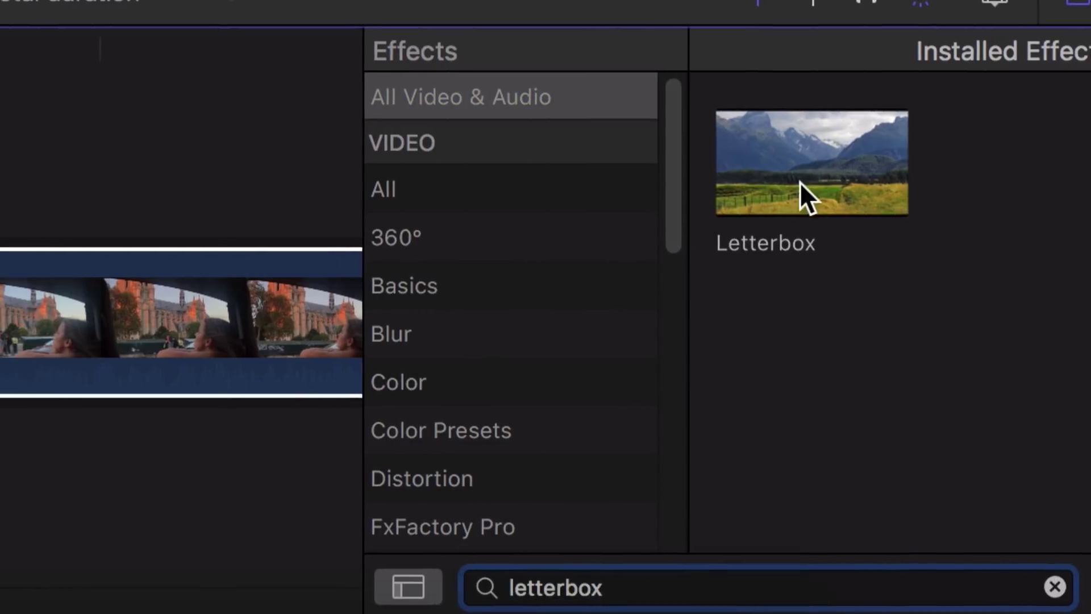
{"action": "left_click_drag", "start_coordinate": [724, 171], "coordinate": [128, 324]}
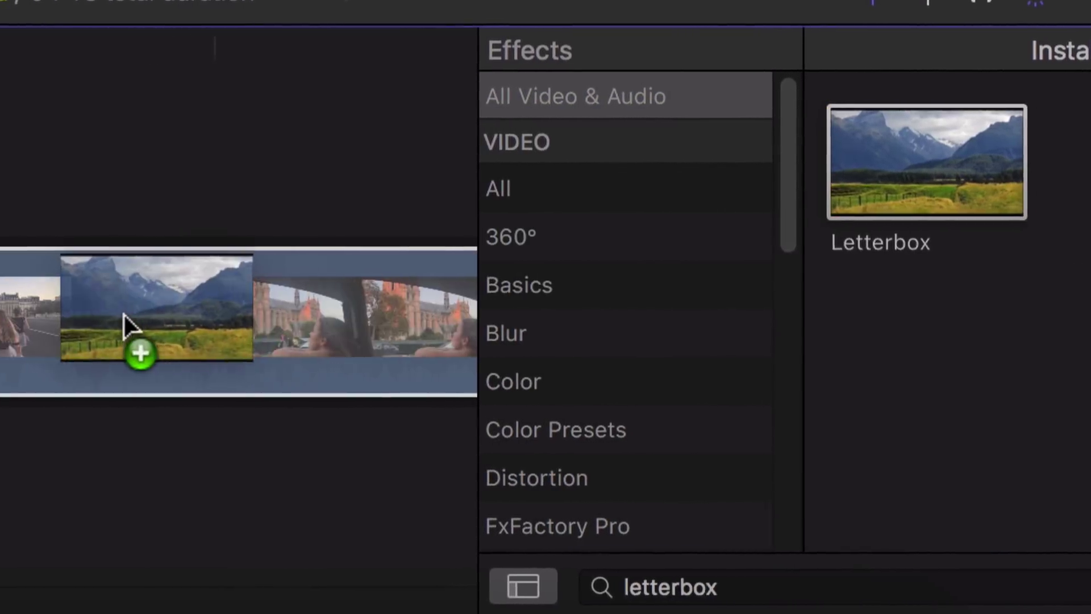
Move Letterbox above Custom LUT and set its aspect ratio to 2.35:1.
{"action": "left_click_drag", "start_coordinate": [887, 247], "coordinate": [895, 122]}
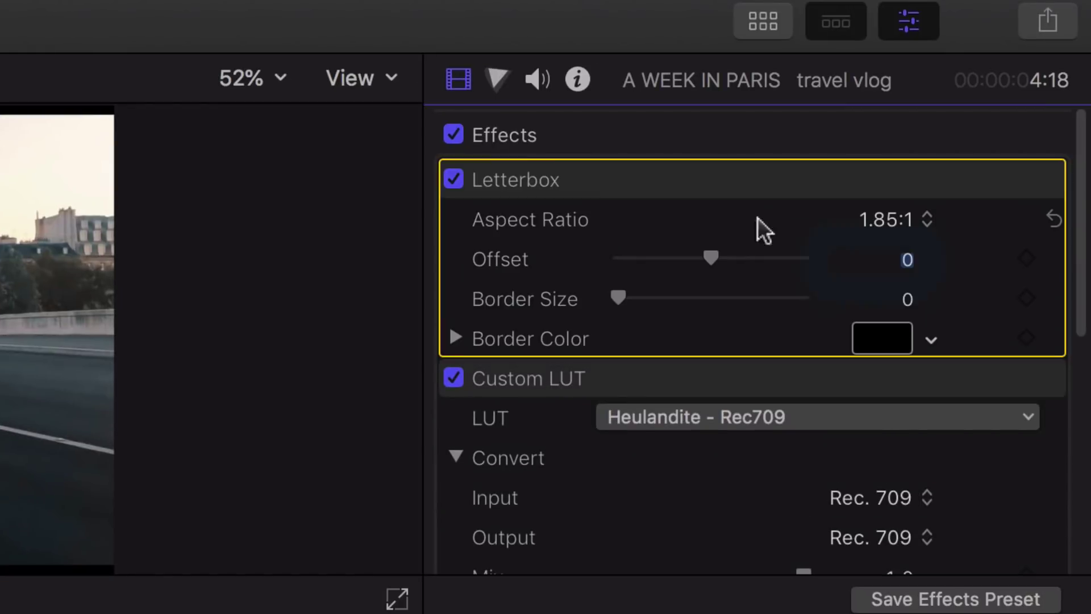
{"action": "left_click", "coordinate": [872, 220]}
{"action": "left_click", "coordinate": [955, 151]}
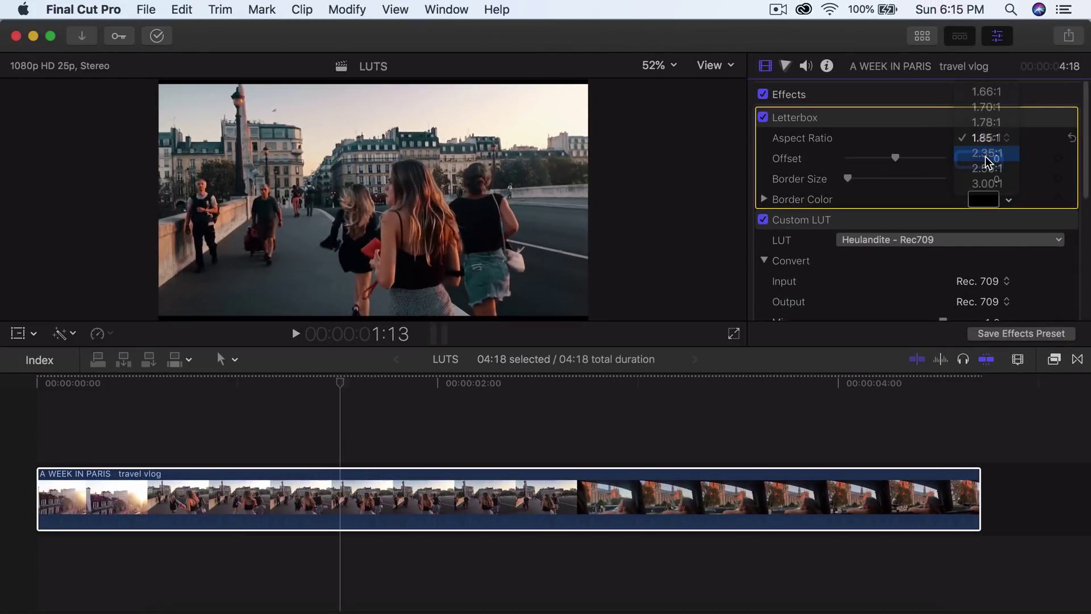